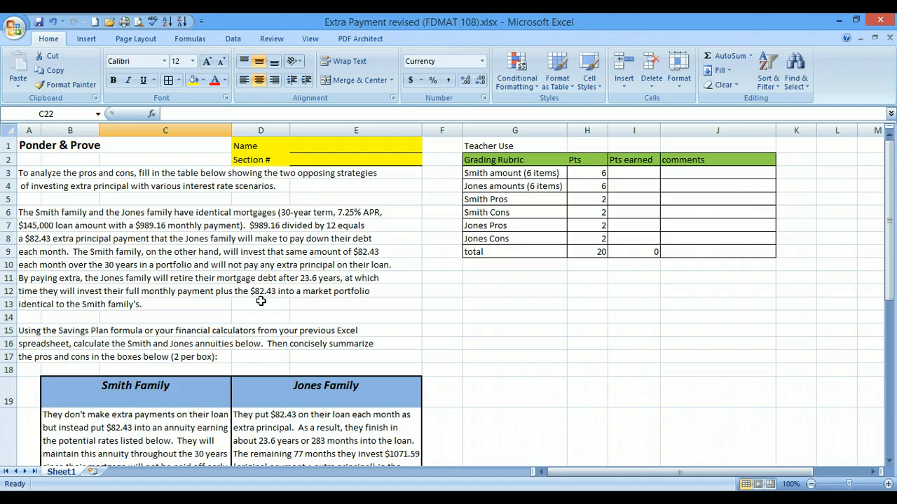
Scroll so the Smith Family and Jones Family APR tables sit in view below the instructions
{"action": "scroll", "coordinate": [260, 301], "scroll_direction": "down", "scroll_amount": 6}
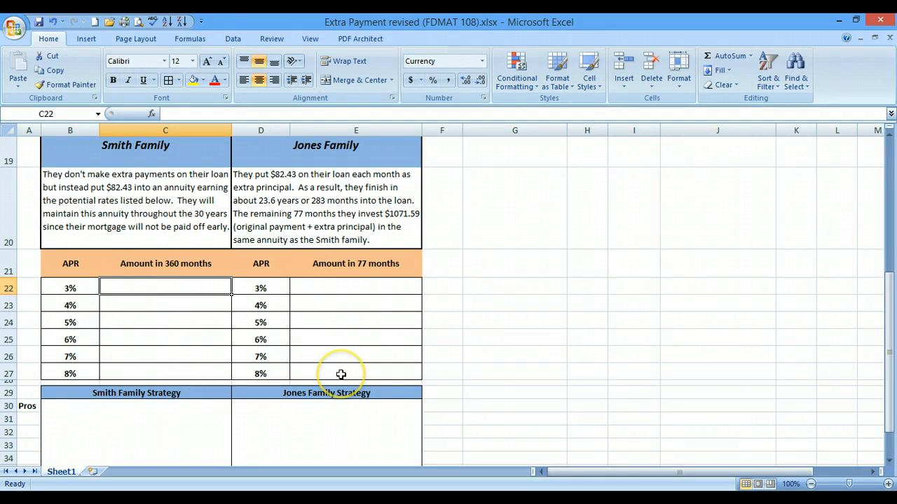
{"action": "scroll", "coordinate": [208, 304], "scroll_direction": "up", "scroll_amount": 1}
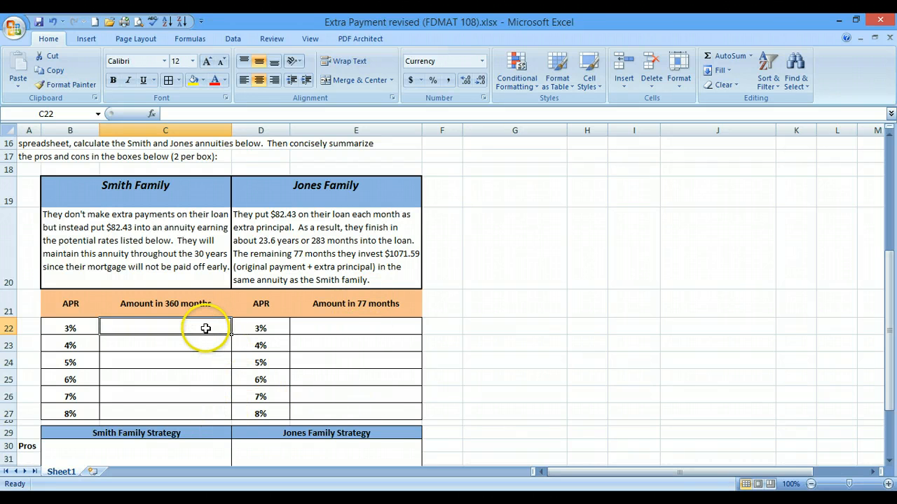
Enter =-FV(B22/12,360,82.43) in C22, giving $48,035.00 for the Smith 3% row
{"action": "type", "text": "="}
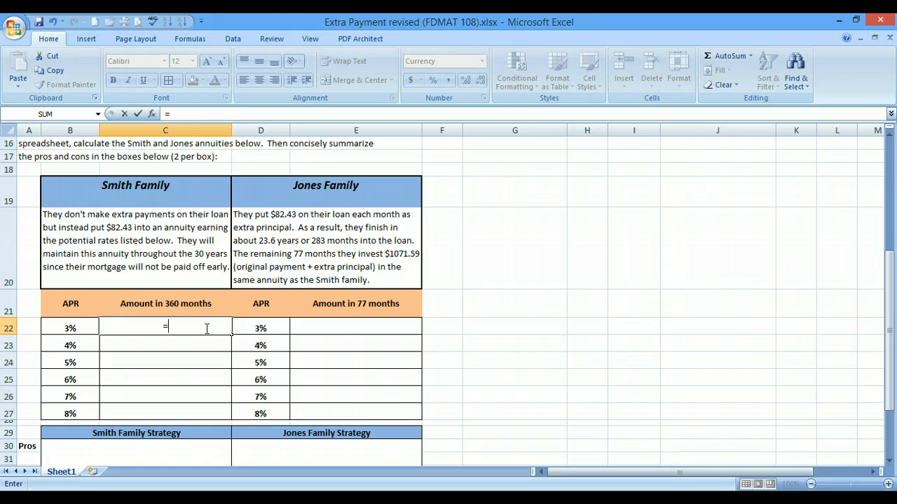
{"action": "type", "text": "-FV("}
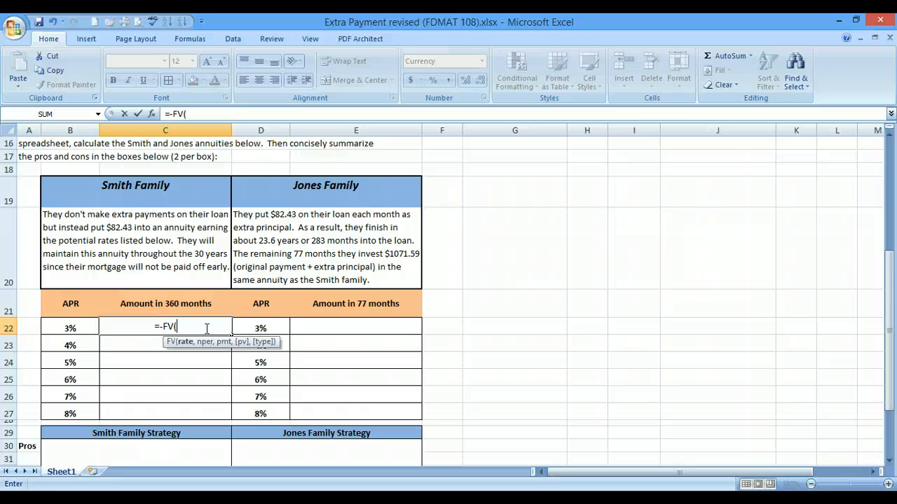
{"action": "left_click", "coordinate": [64, 329]}
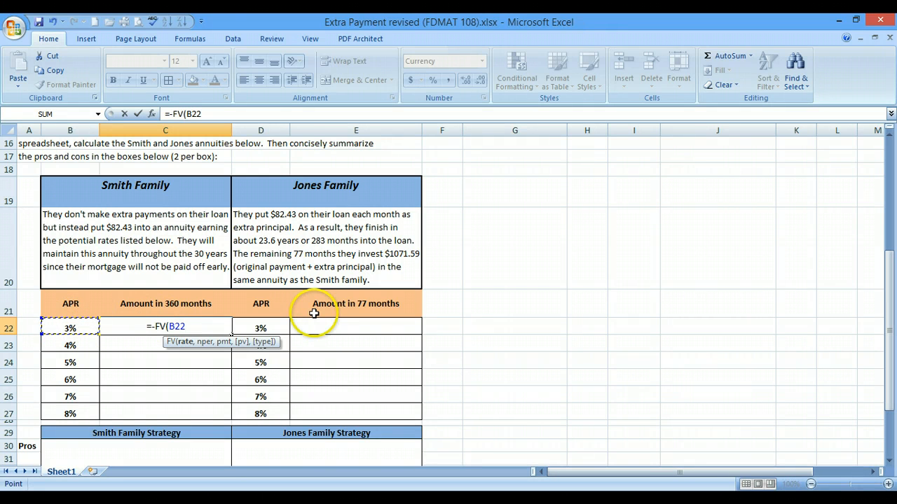
{"action": "type", "text": "/12"}
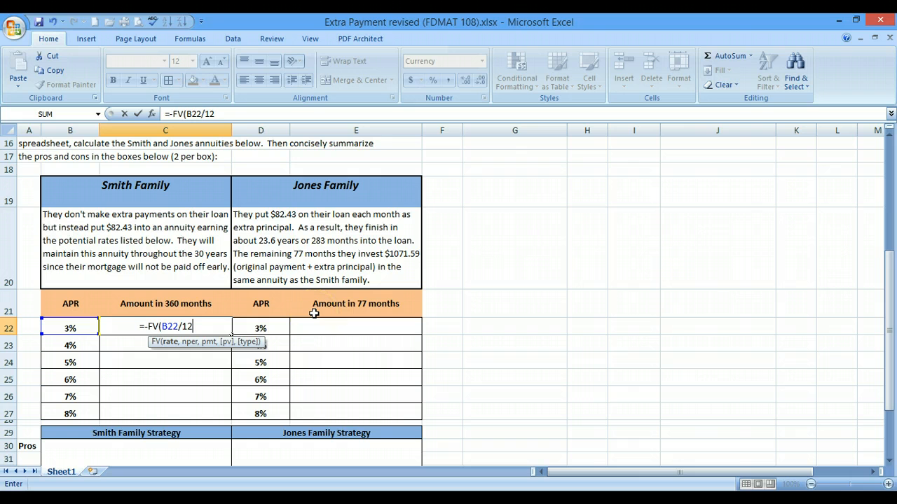
{"action": "type", "text": ","}
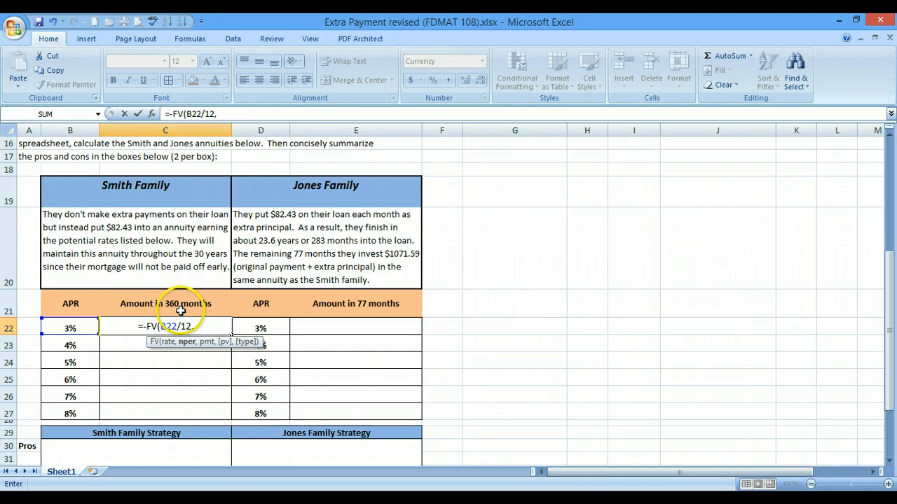
{"action": "type", "text": "360,"}
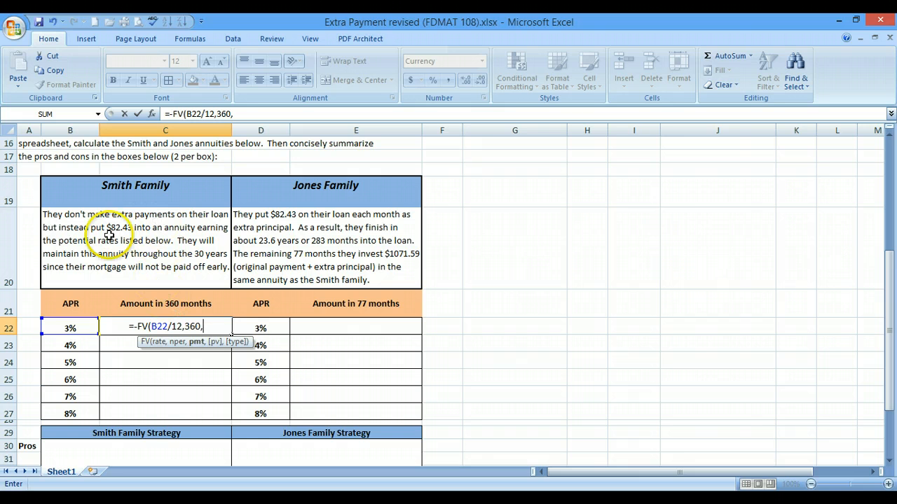
{"action": "type", "text": "82"}
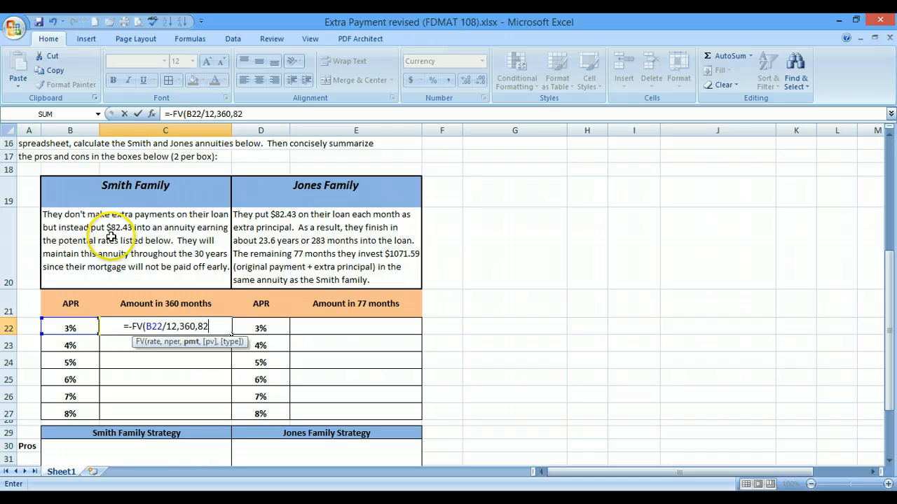
{"action": "type", "text": ".43"}
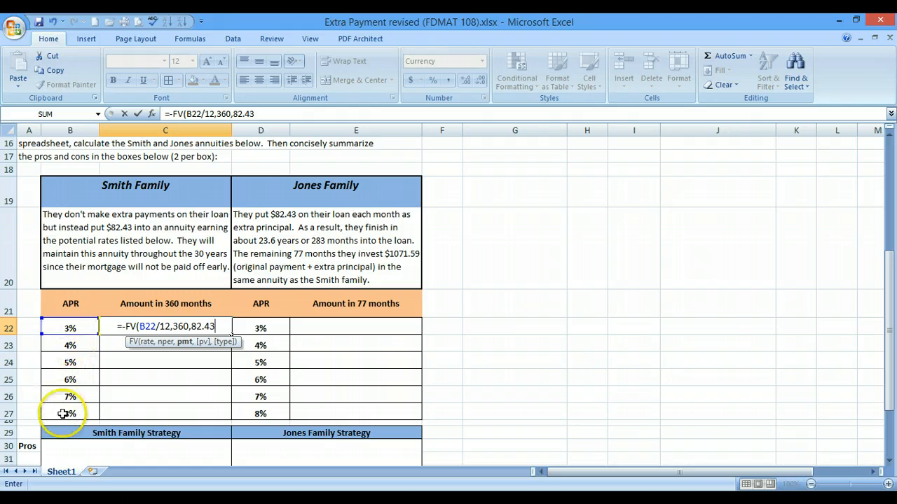
{"action": "key", "text": "Return"}
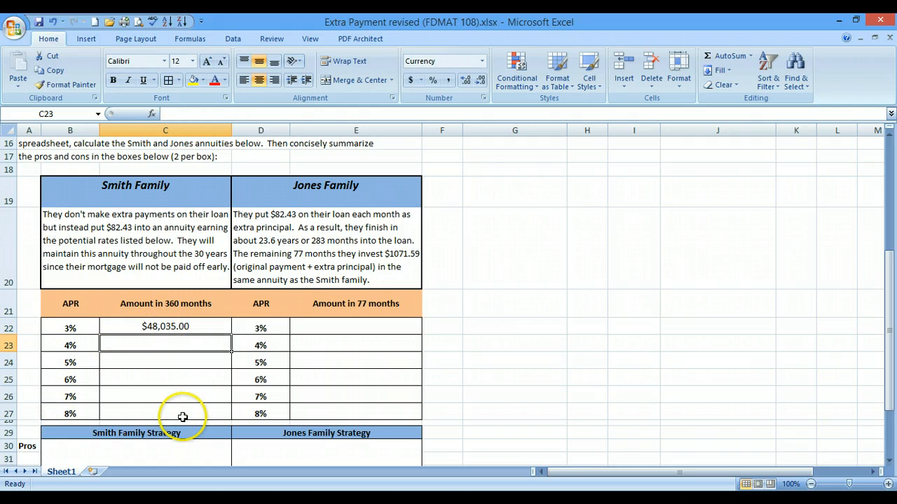
Enter =-FV(D22/12,77,1071.59,) in E22, giving $90,864.54 for the Jones 3% row
{"action": "left_click", "coordinate": [366, 326]}
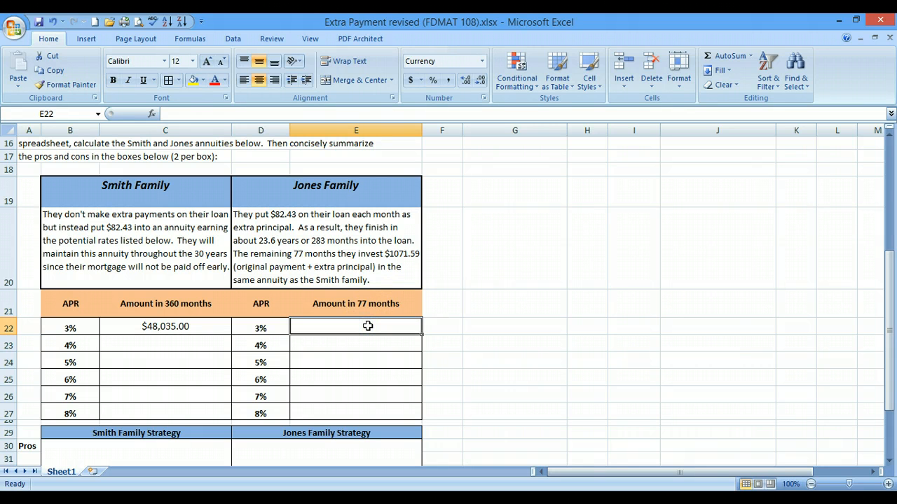
{"action": "type", "text": "=-"}
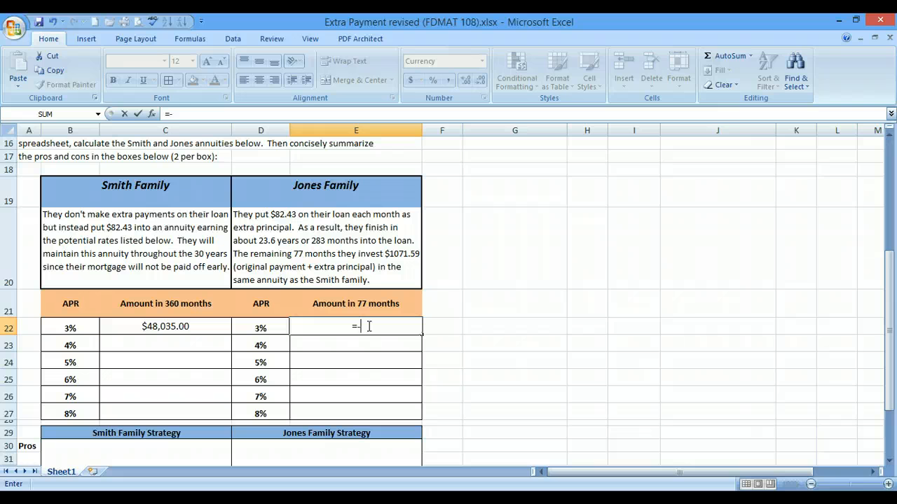
{"action": "type", "text": "FV("}
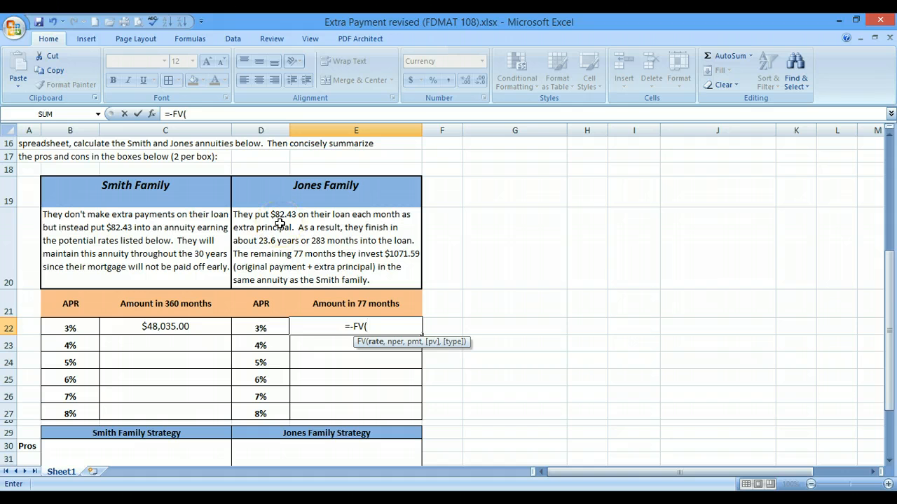
{"action": "scroll", "coordinate": [279, 223], "scroll_direction": "up", "scroll_amount": 5}
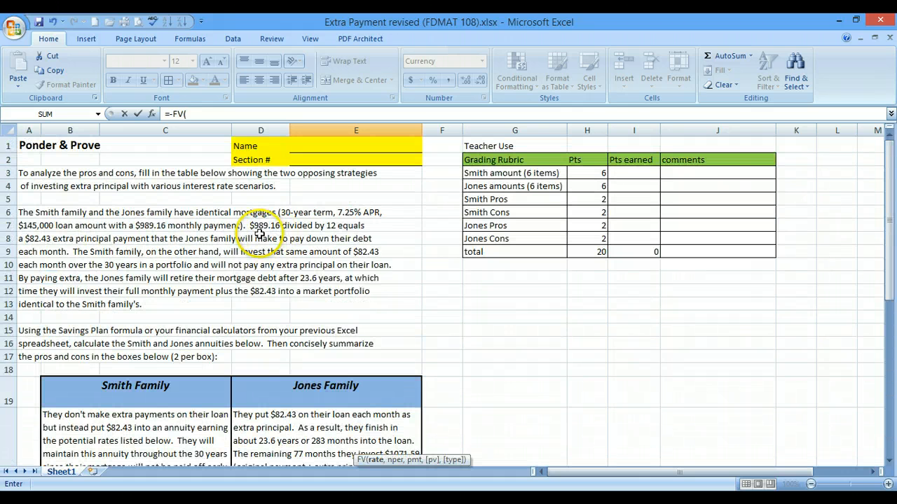
{"action": "scroll", "coordinate": [336, 232], "scroll_direction": "down", "scroll_amount": 3}
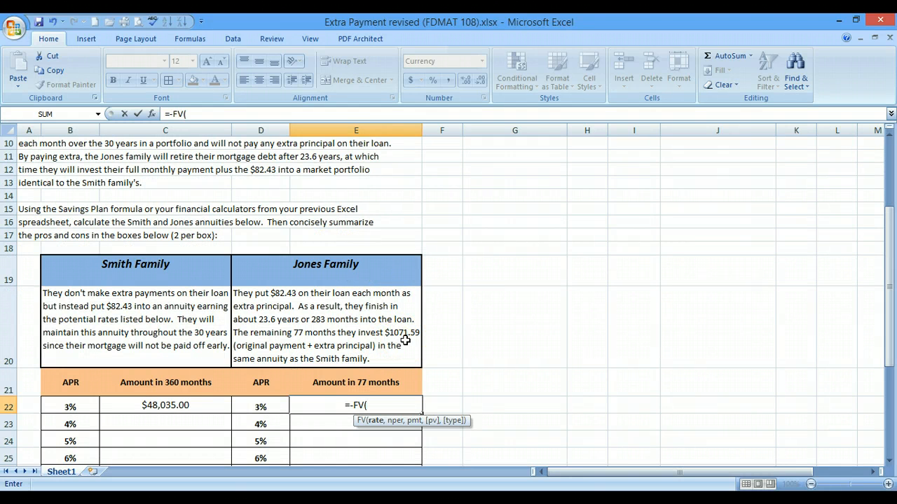
{"action": "scroll", "coordinate": [377, 377], "scroll_direction": "down", "scroll_amount": 1}
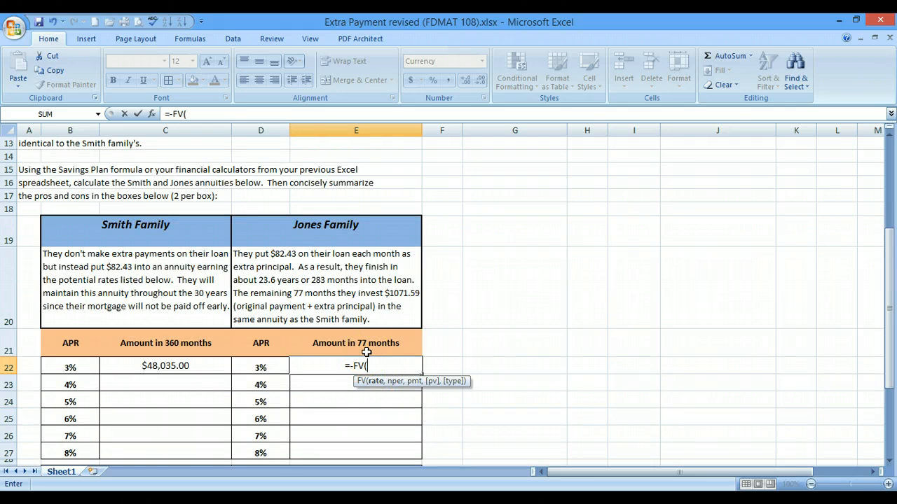
{"action": "left_click", "coordinate": [266, 377]}
{"action": "left_click", "coordinate": [245, 368]}
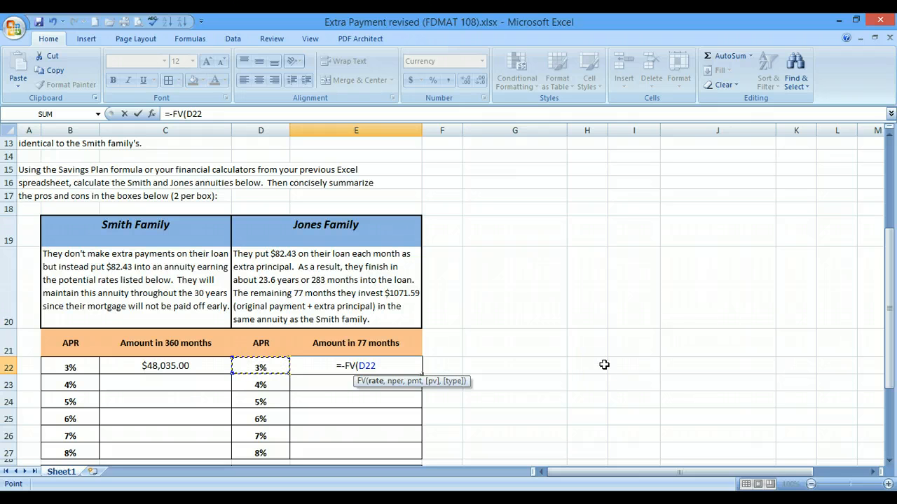
{"action": "type", "text": "/12"}
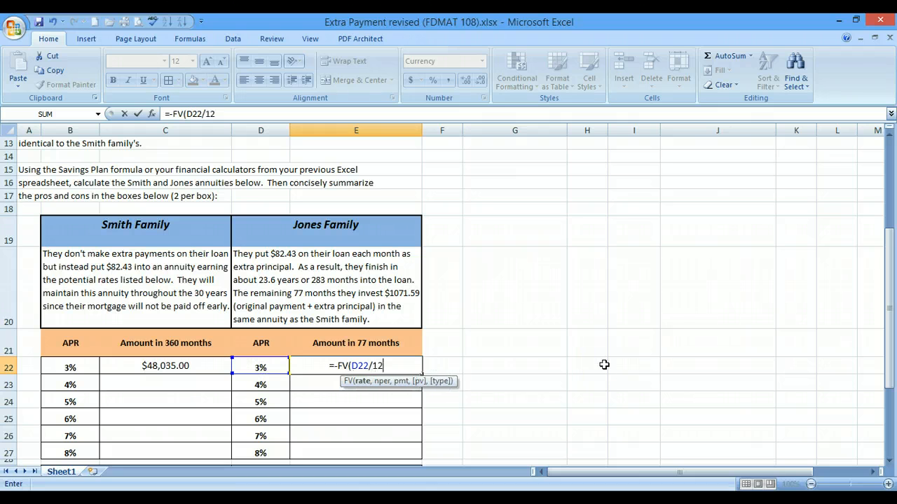
{"action": "type", "text": ","}
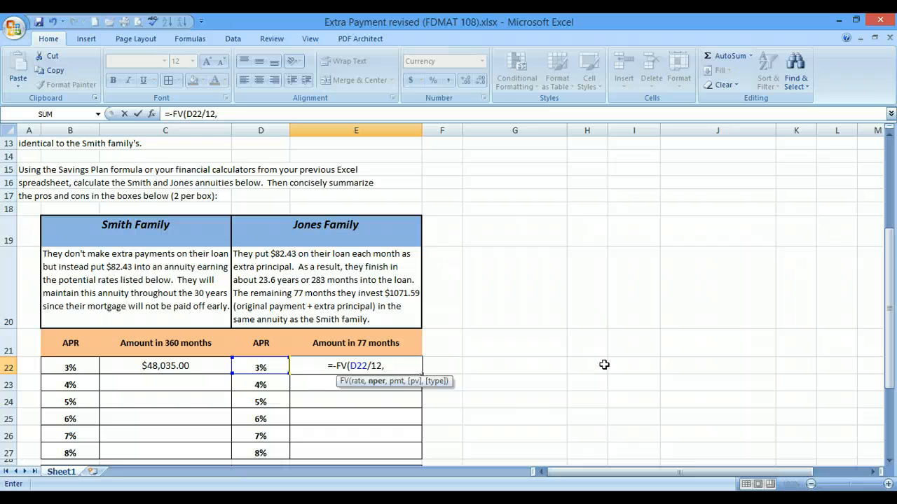
{"action": "type", "text": "77,"}
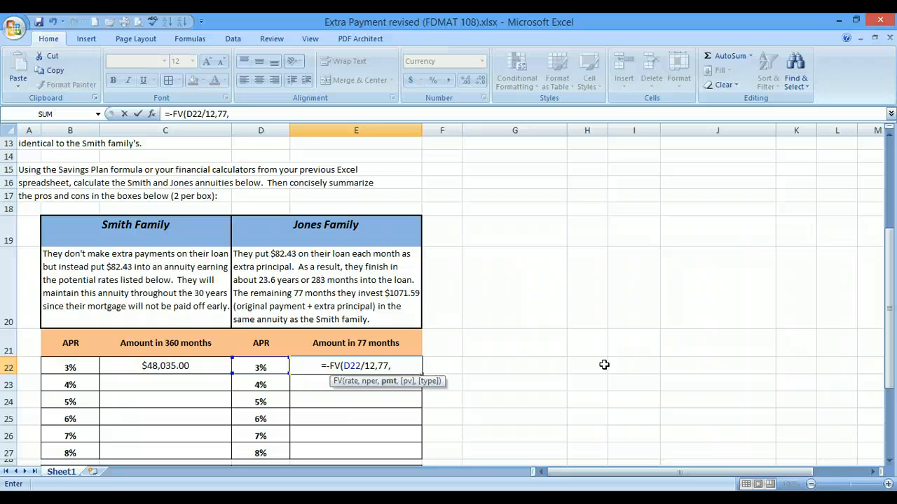
{"action": "type", "text": "1071"}
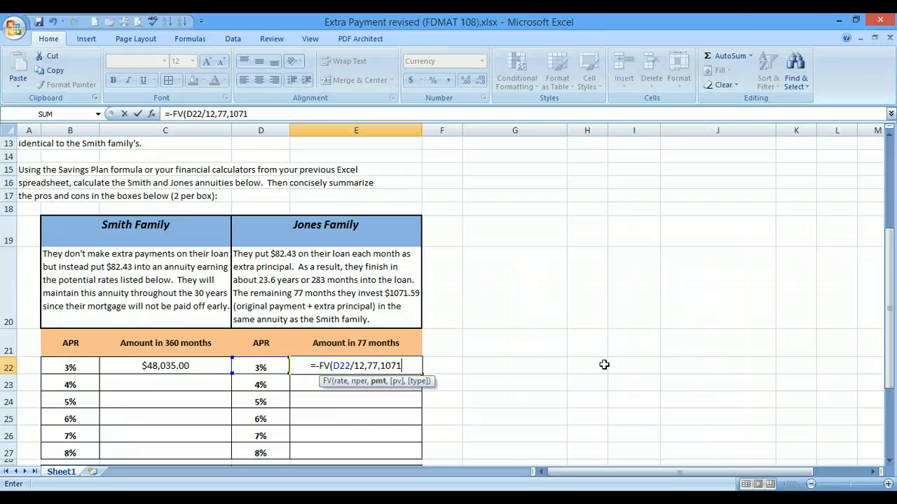
{"action": "type", "text": ".5"}
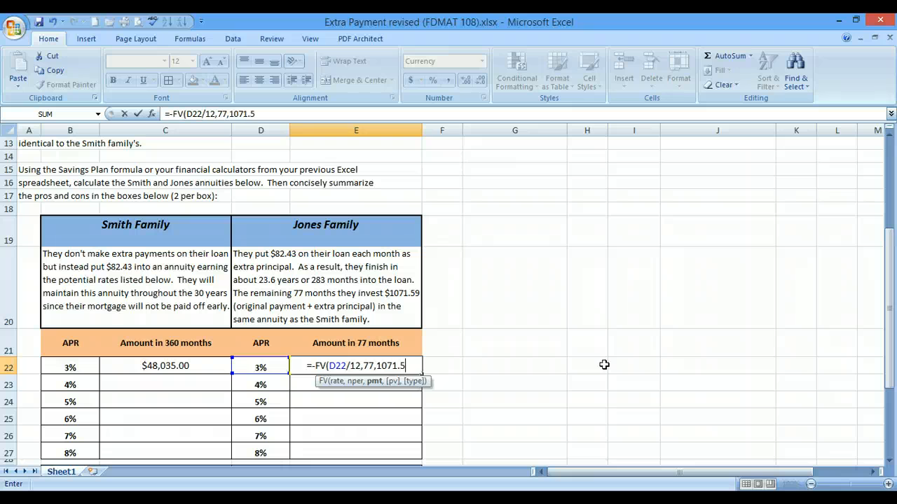
{"action": "type", "text": "9,"}
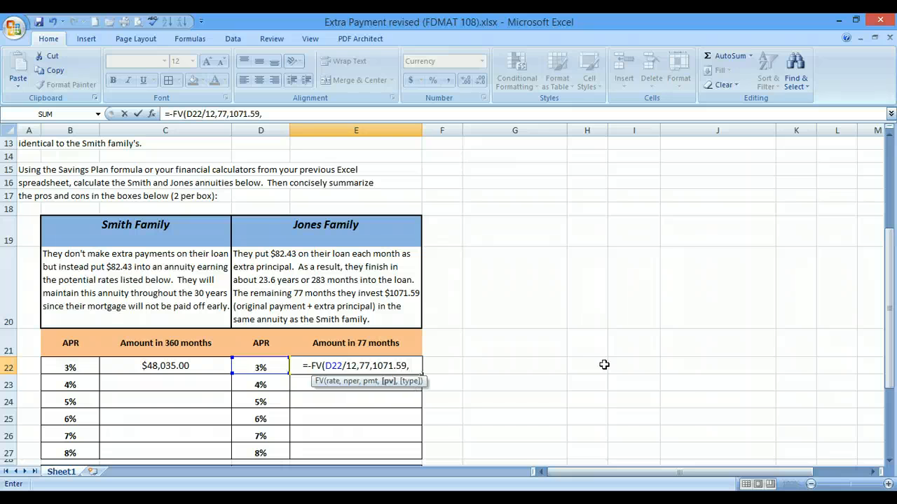
{"action": "key", "text": "Return"}
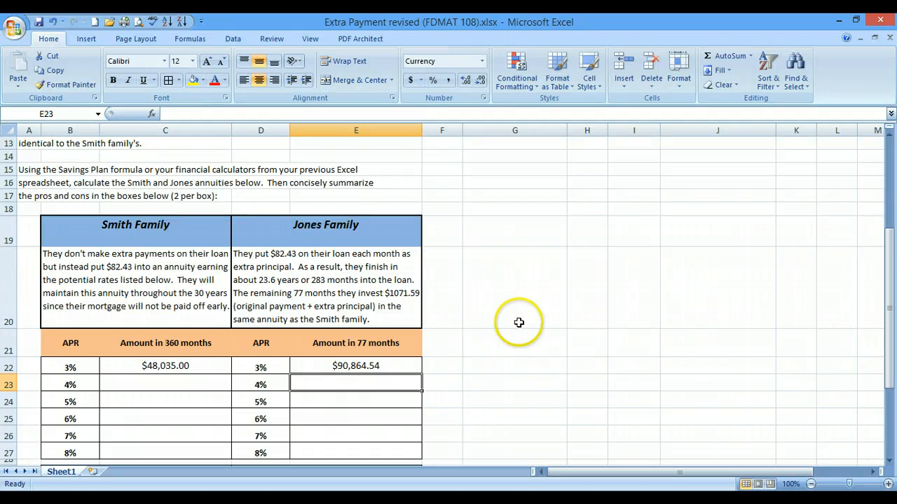
Begin a new formula with = in cell G22
{"action": "left_click", "coordinate": [496, 363]}
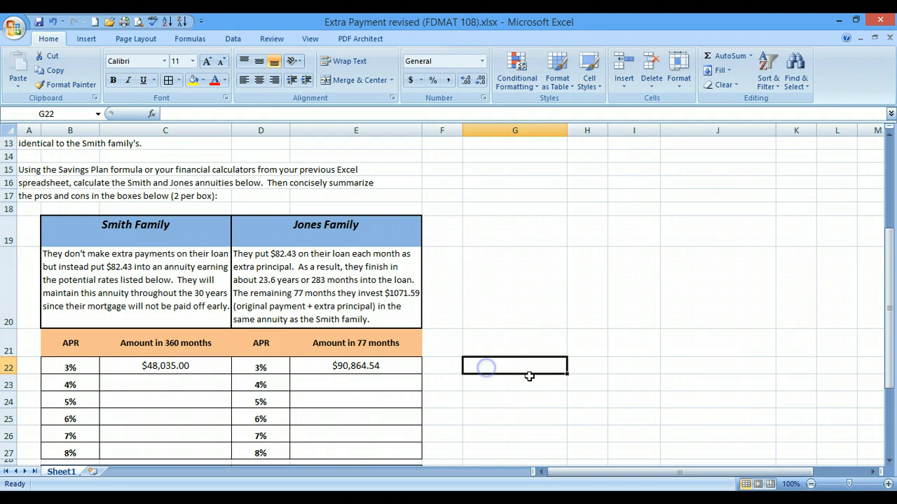
{"action": "type", "text": "="}
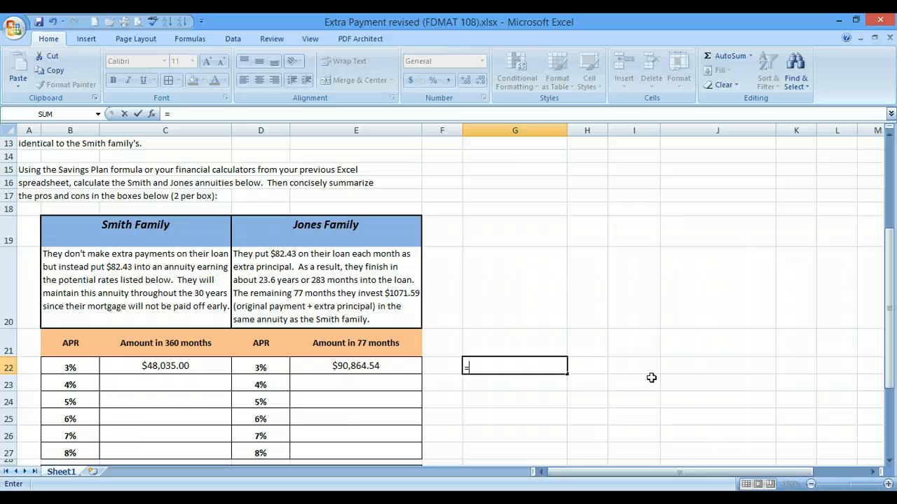
Build =82.43*((1+B22/12)^(360)-1)/(B22/12) in G22, returning 48035.0014 to match C22
{"action": "type", "text": "82.43(("}
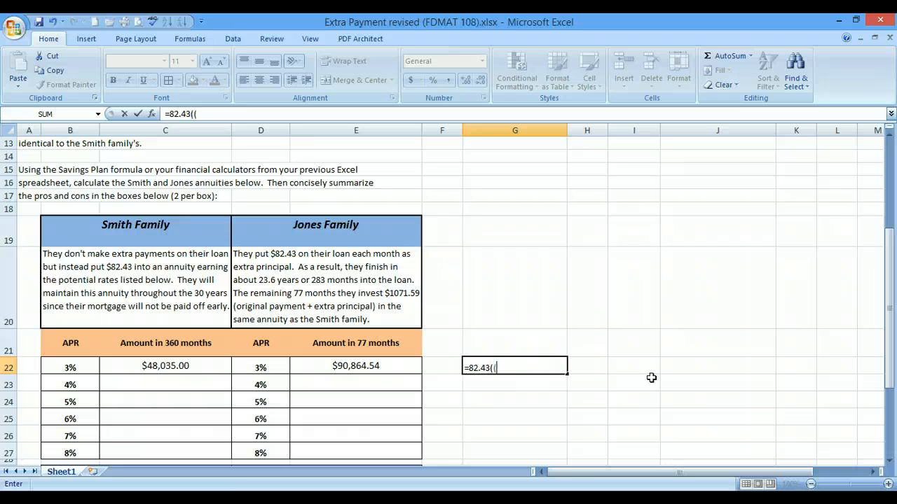
{"action": "key", "text": "BackSpace"}
{"action": "key", "text": "BackSpace"}
{"action": "type", "text": "*((1+"}
{"action": "left_click", "coordinate": [54, 367]}
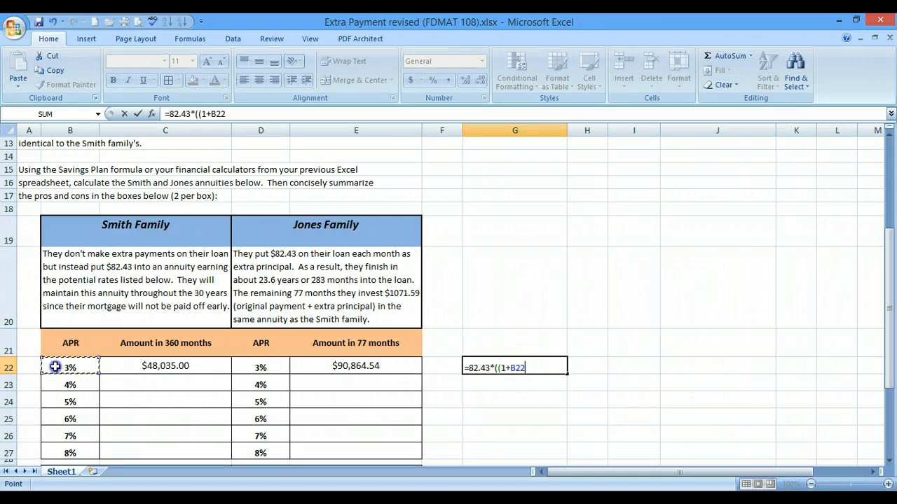
{"action": "type", "text": "/12)^("}
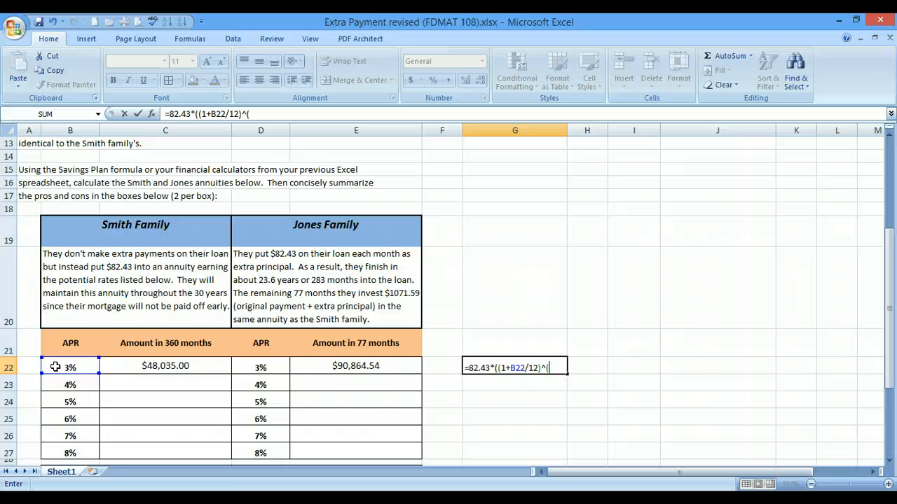
{"action": "type", "text": "360)-1)"}
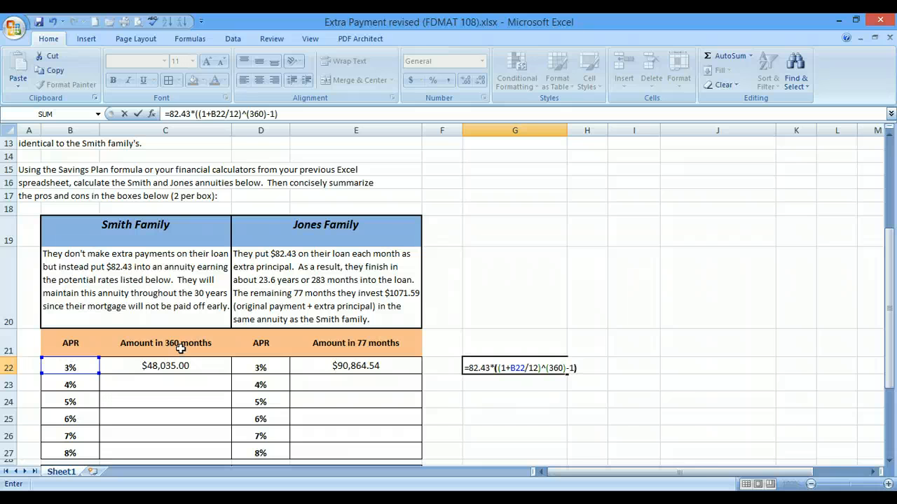
{"action": "type", "text": "/("}
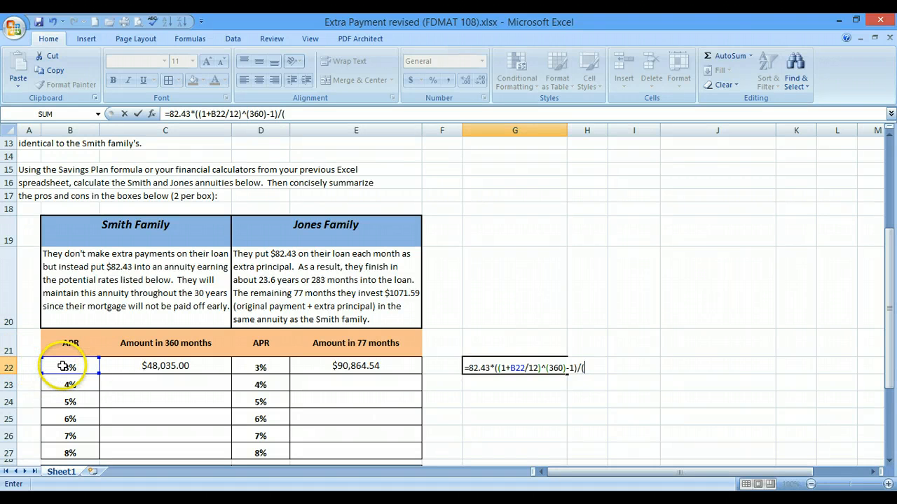
{"action": "left_click", "coordinate": [63, 365]}
{"action": "type", "text": "/12"}
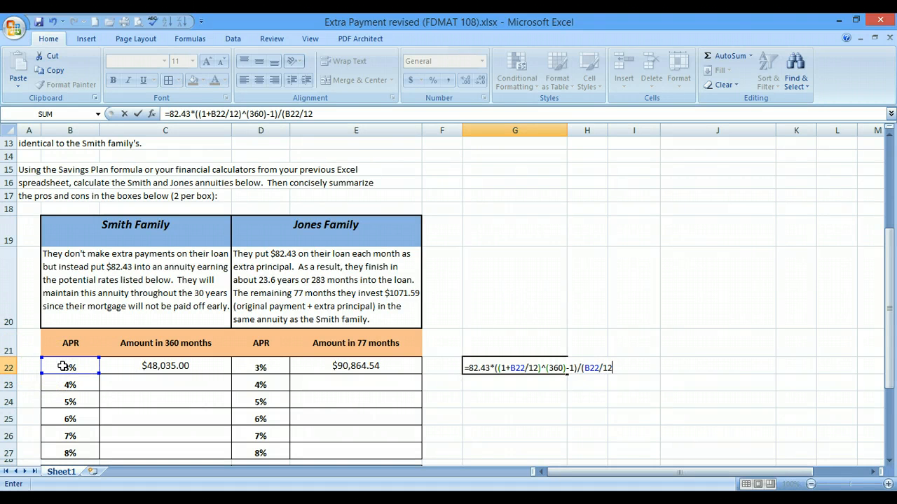
{"action": "type", "text": ")"}
{"action": "key", "text": "Return"}
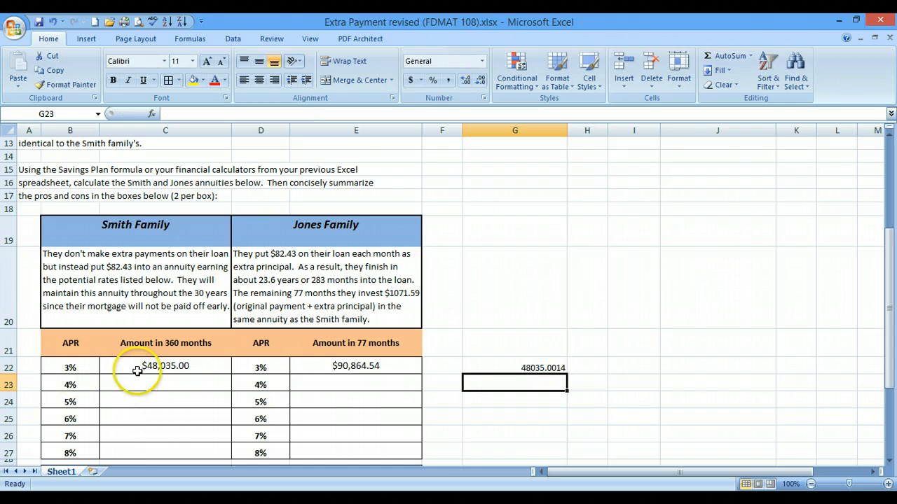
{"action": "left_click", "coordinate": [181, 366]}
Reopen G22's check formula for editing and select its 82.43 payment amount
{"action": "left_click", "coordinate": [541, 368]}
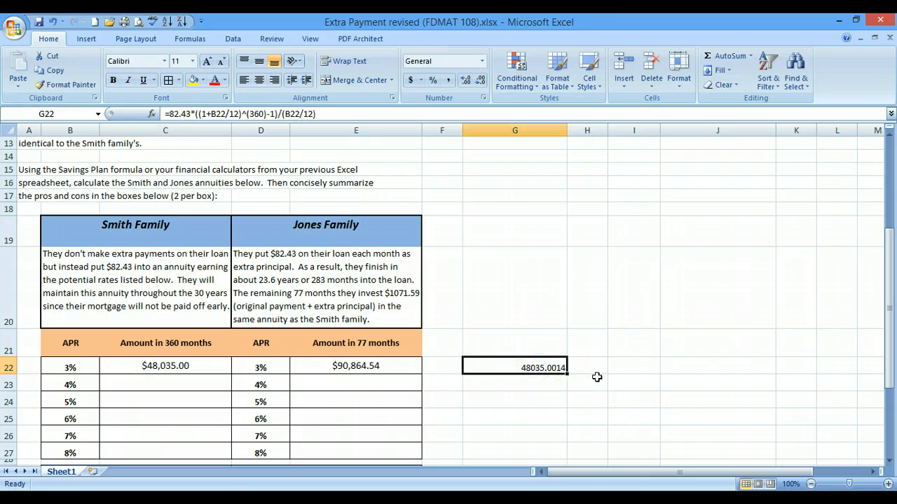
{"action": "left_click", "coordinate": [599, 367]}
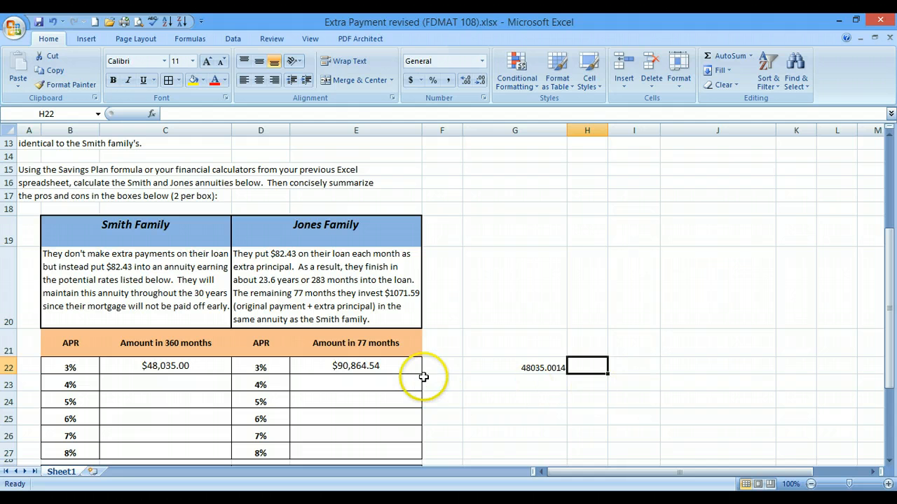
{"action": "double_click", "coordinate": [554, 367]}
{"action": "left_click_drag", "start_coordinate": [465, 368], "coordinate": [489, 364]}
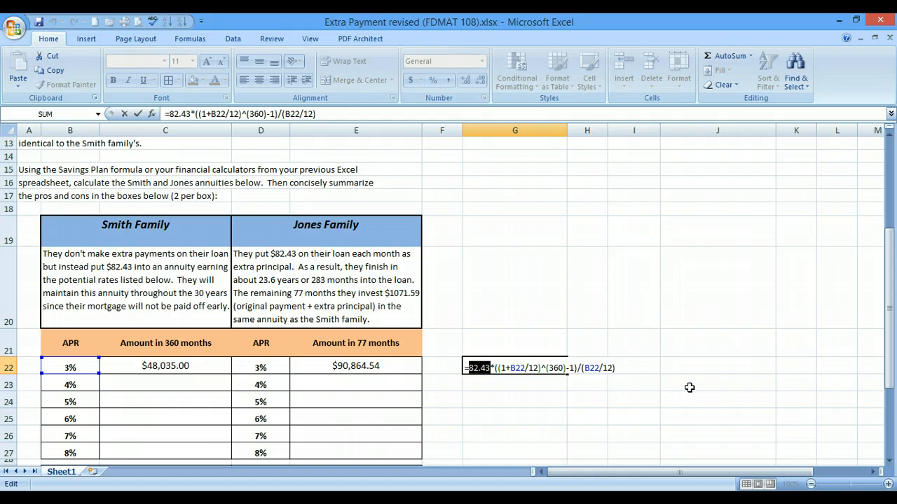
Change G22's payment to 1071.59 and term to 77, returning 90864.53959
{"action": "type", "text": "10"}
{"action": "type", "text": "71.5"}
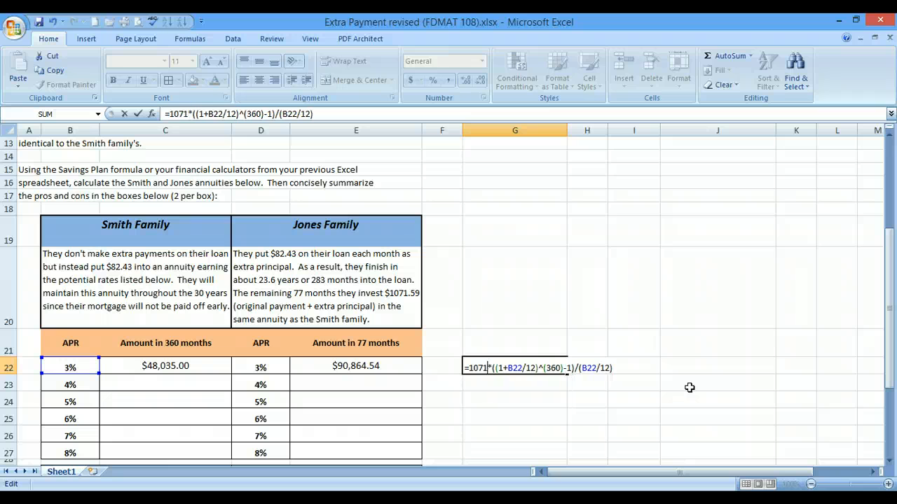
{"action": "type", "text": "9"}
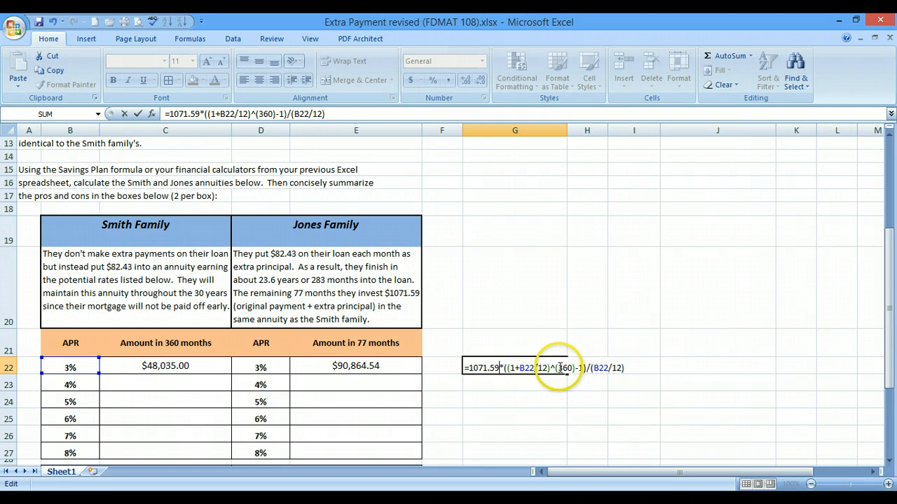
{"action": "left_click_drag", "start_coordinate": [557, 368], "coordinate": [573, 368]}
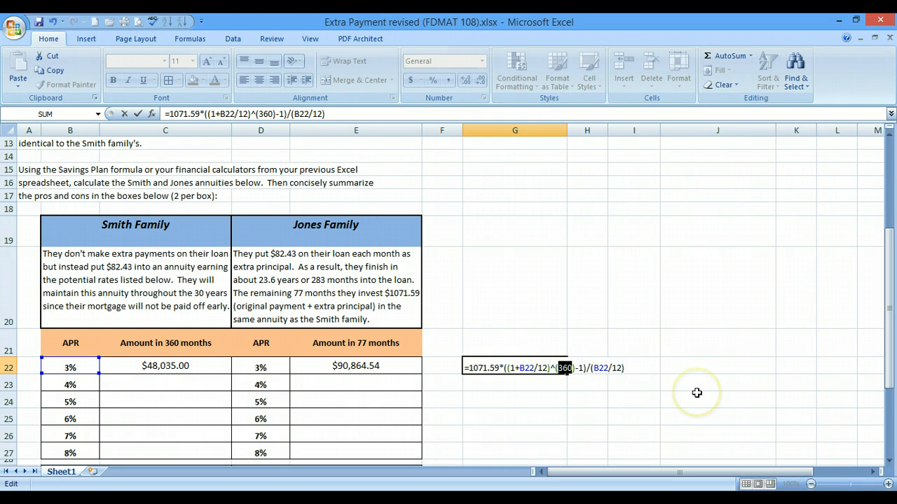
{"action": "type", "text": "77"}
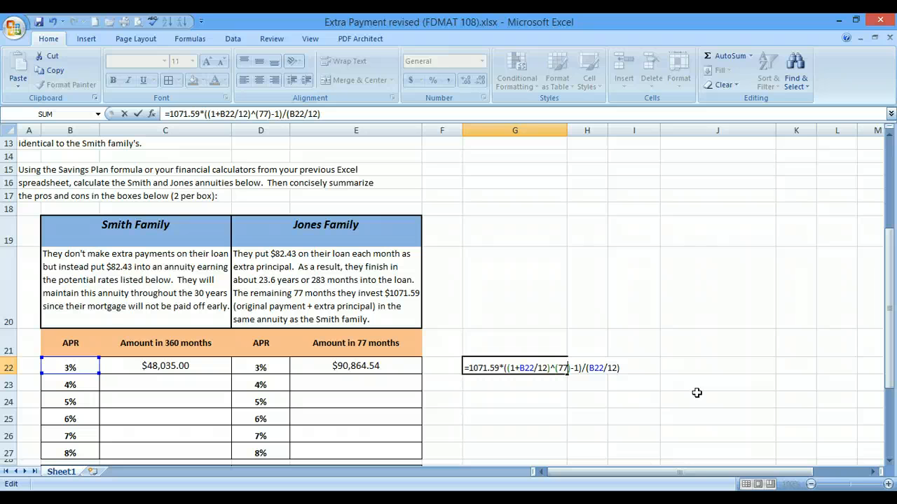
{"action": "key", "text": "Return"}
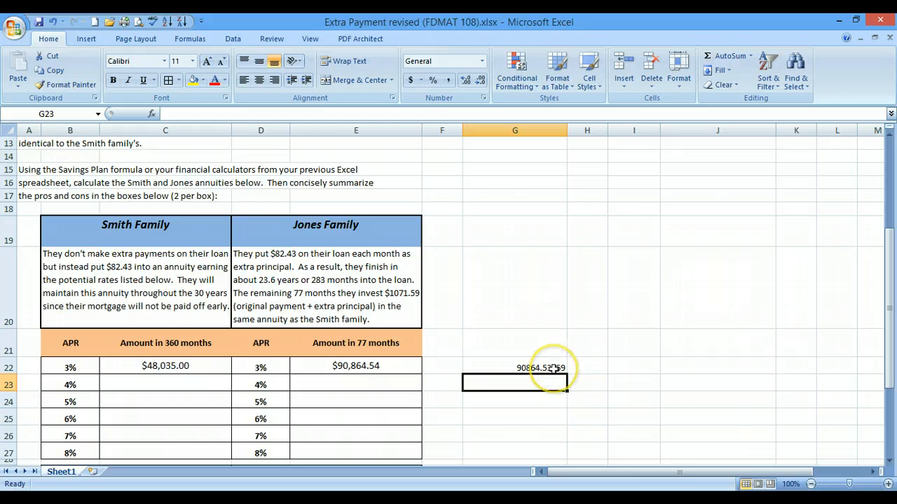
{"action": "scroll", "coordinate": [553, 368], "scroll_direction": "down", "scroll_amount": 2}
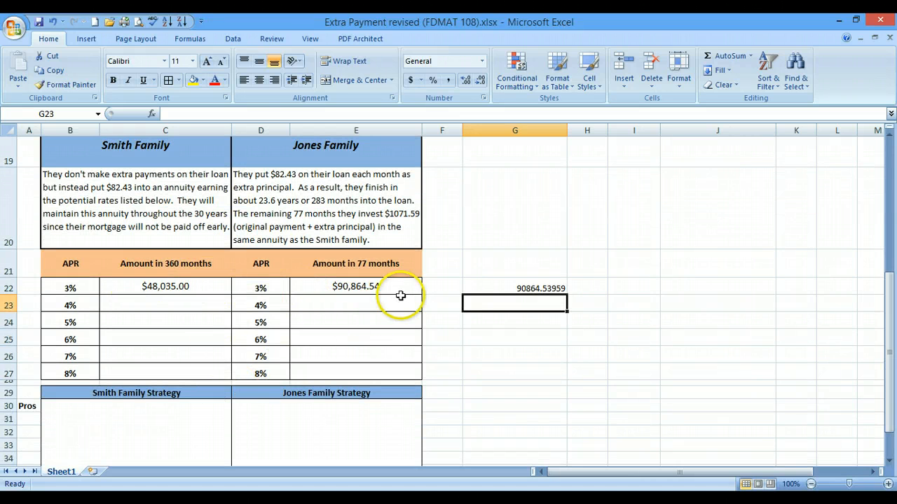
{"action": "scroll", "coordinate": [408, 390], "scroll_direction": "down", "scroll_amount": 4}
{"action": "scroll", "coordinate": [409, 393], "scroll_direction": "up", "scroll_amount": 1}
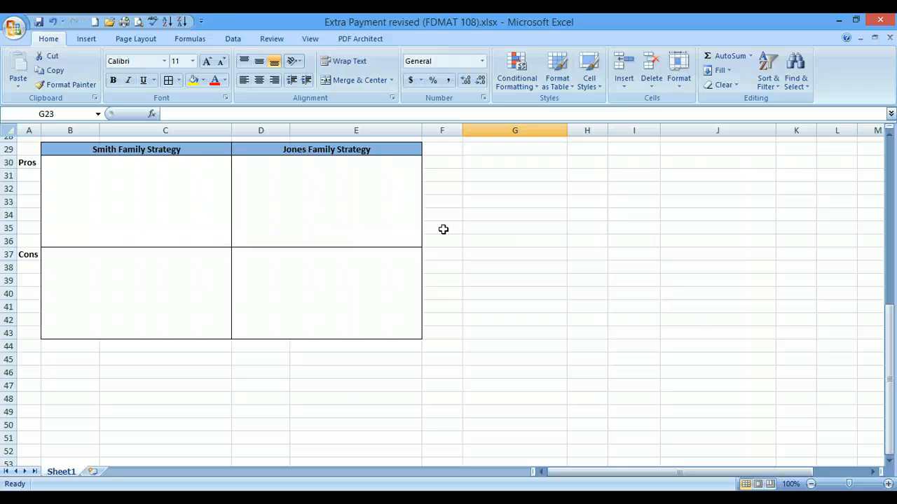
{"action": "scroll", "coordinate": [443, 229], "scroll_direction": "up", "scroll_amount": 8}
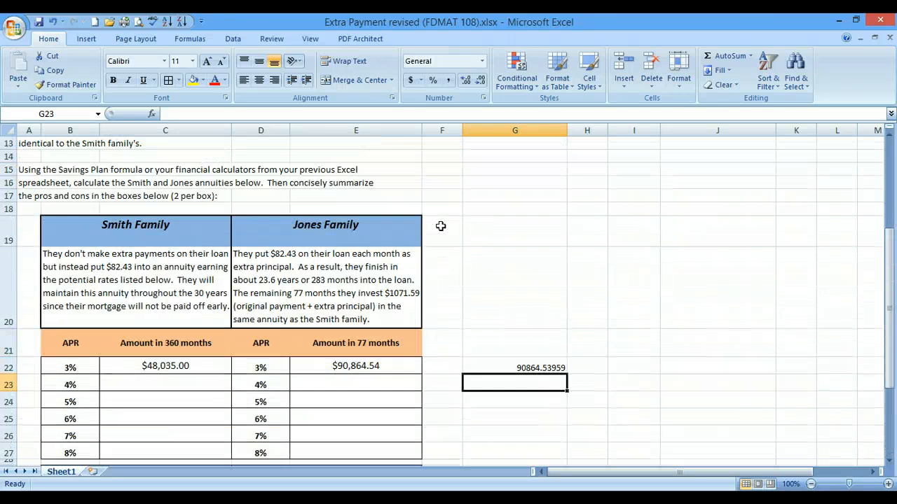
{"action": "scroll", "coordinate": [440, 226], "scroll_direction": "up", "scroll_amount": 1}
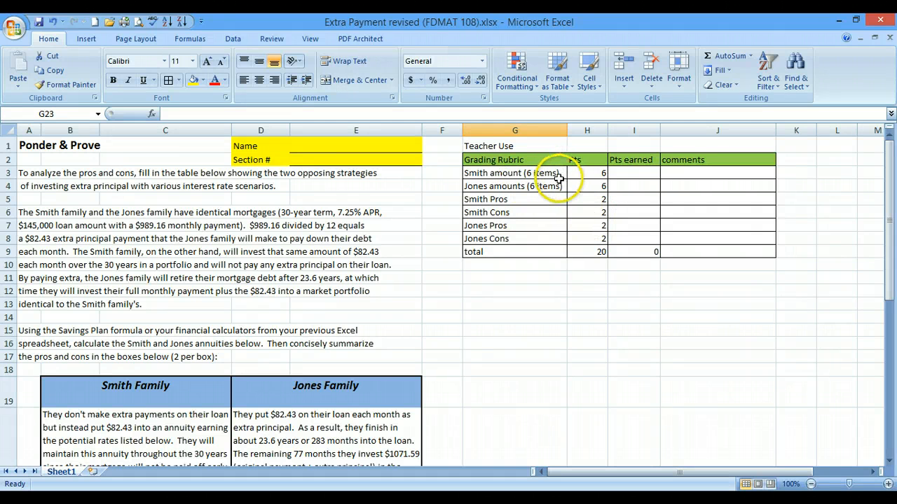
{"action": "scroll", "coordinate": [539, 199], "scroll_direction": "down", "scroll_amount": 5}
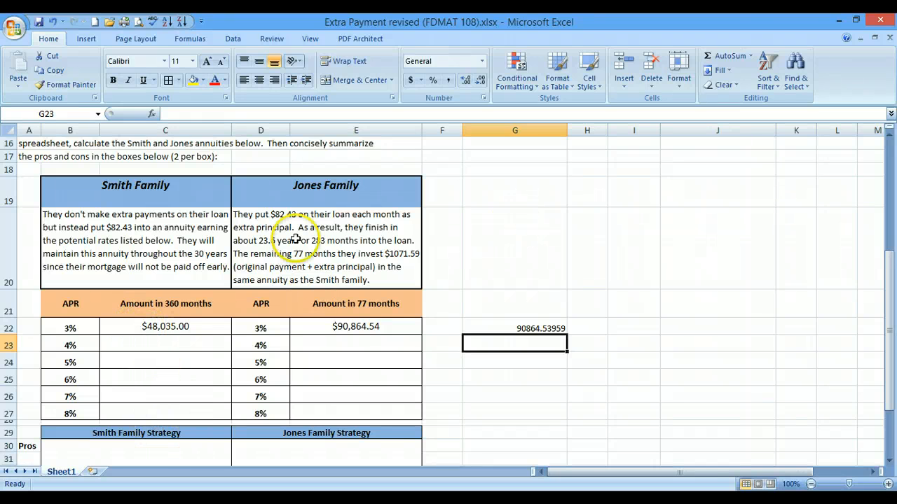
{"action": "scroll", "coordinate": [580, 282], "scroll_direction": "up", "scroll_amount": 5}
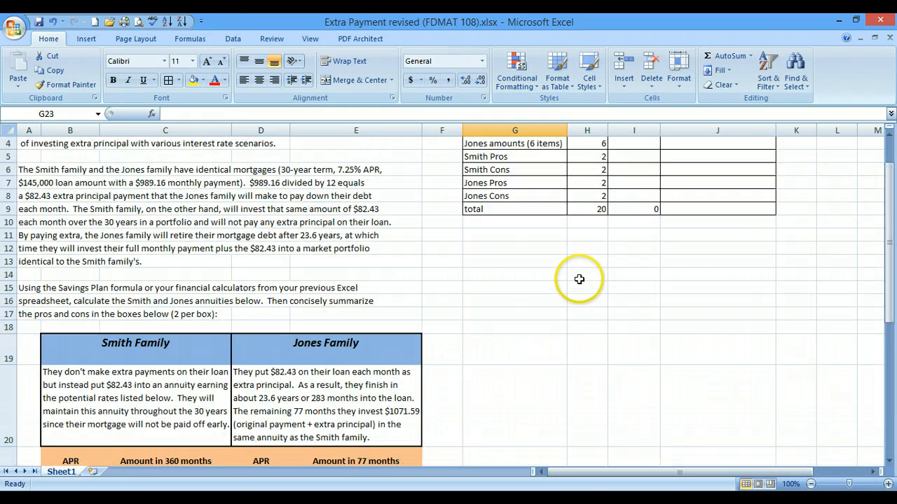